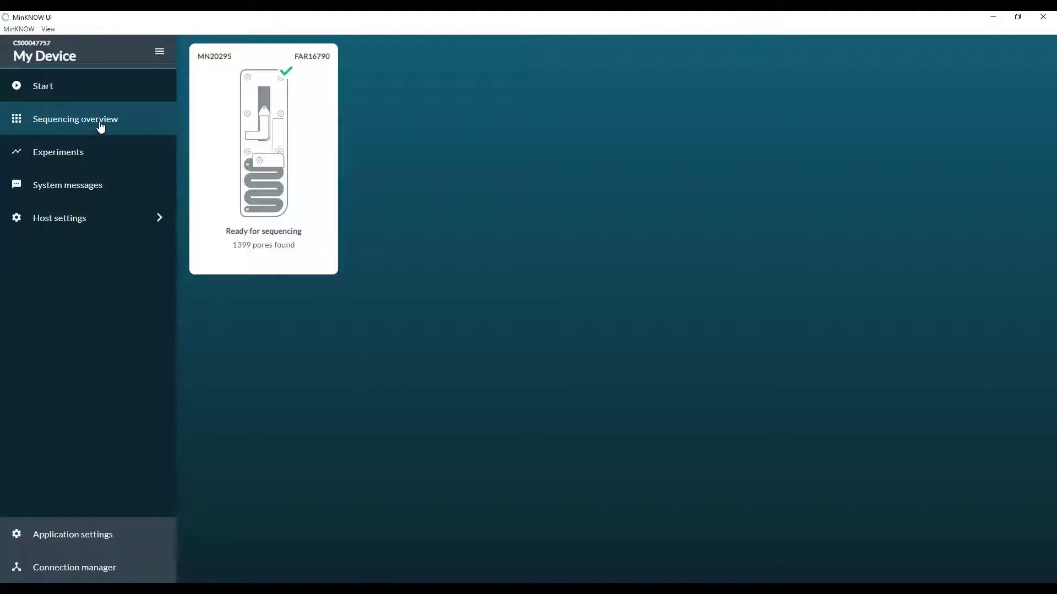
# - Set up a new sequencing run with the experiment name TBA_RPB_1 and continue to kit selection
pyautogui.click(46, 92)
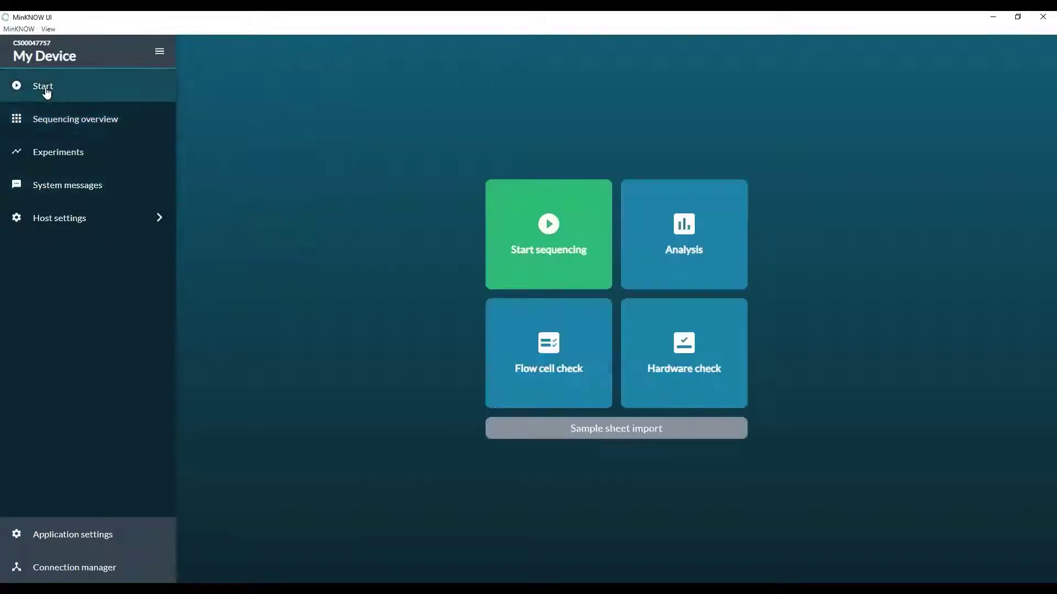
pyautogui.click(547, 263)
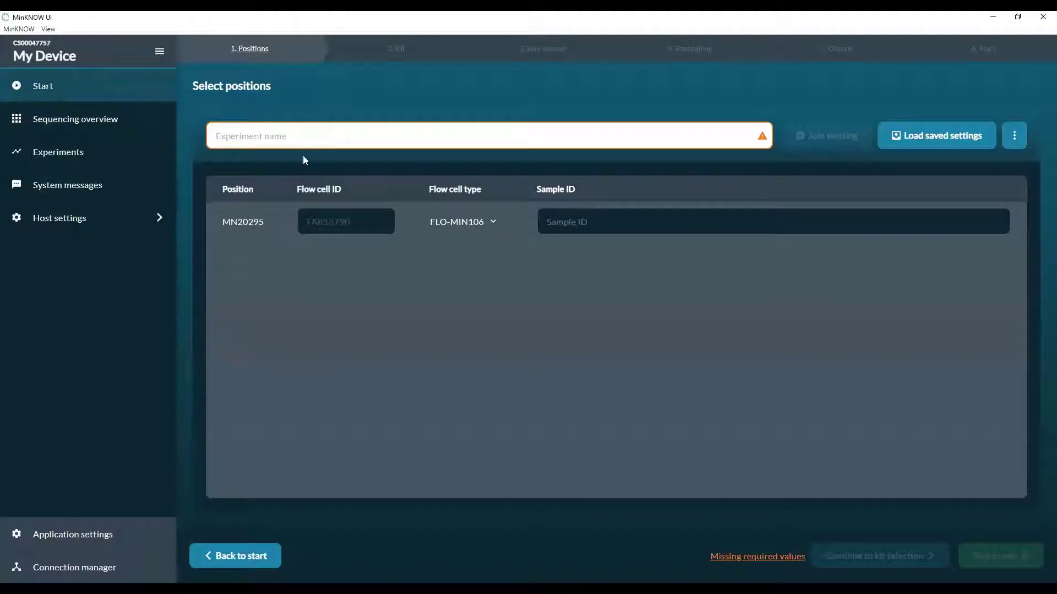
pyautogui.click(289, 137)
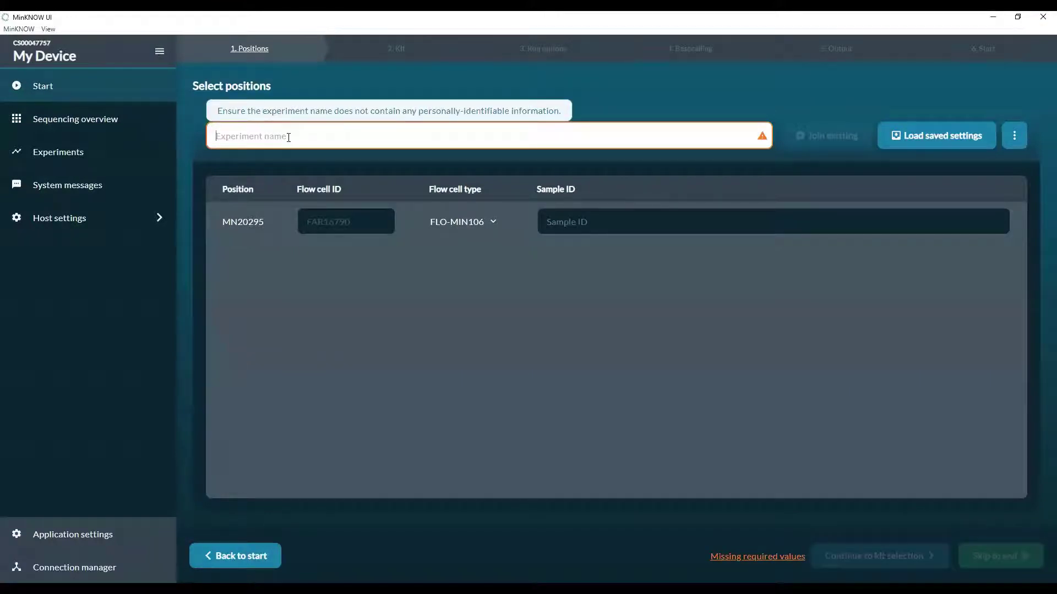
pyautogui.write('T')
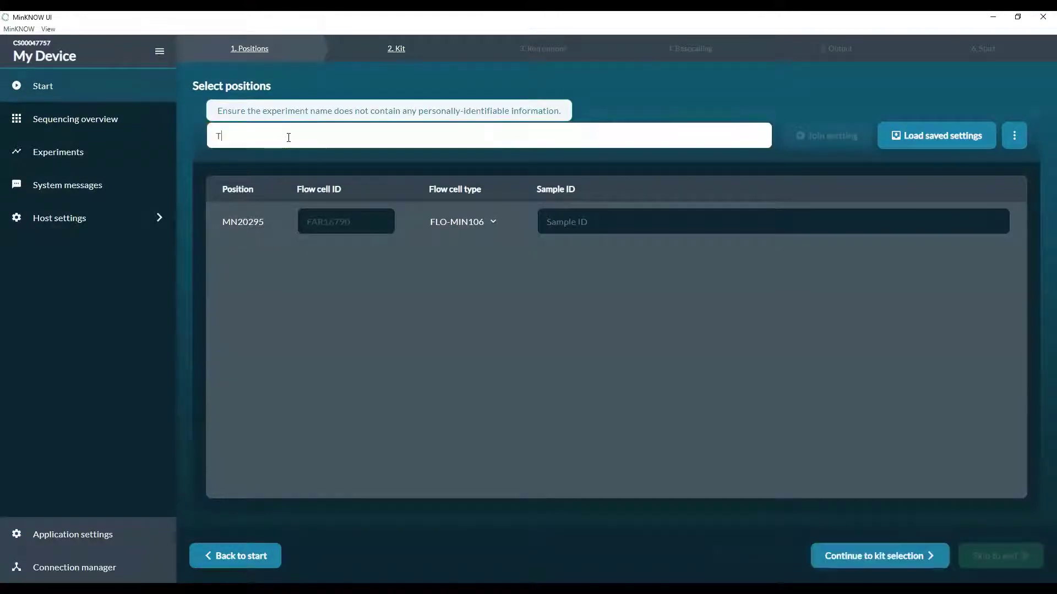
pyautogui.write('BA_RPB_1')
pyautogui.click(863, 553)
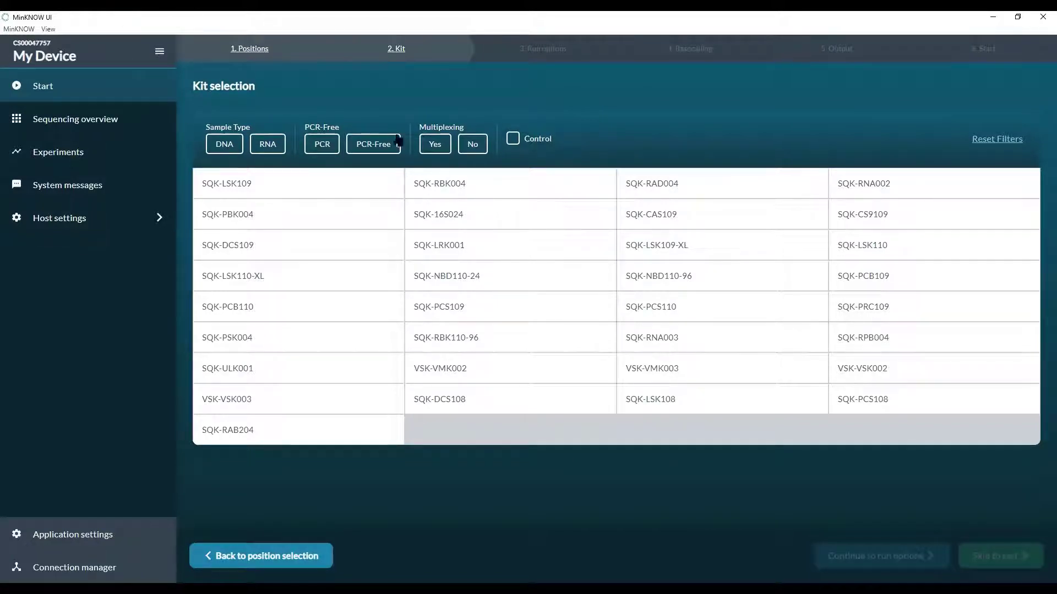
# - Filter the kits by DNA, PCR and multiplexing, choose SQK-RPB004 and continue to the run options
pyautogui.click(229, 146)
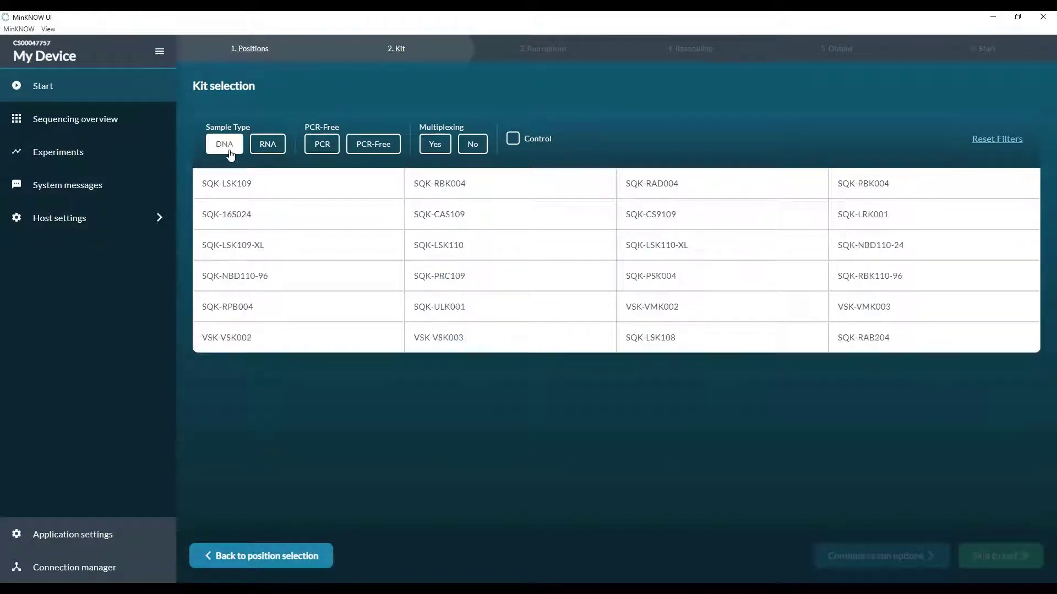
pyautogui.click(318, 146)
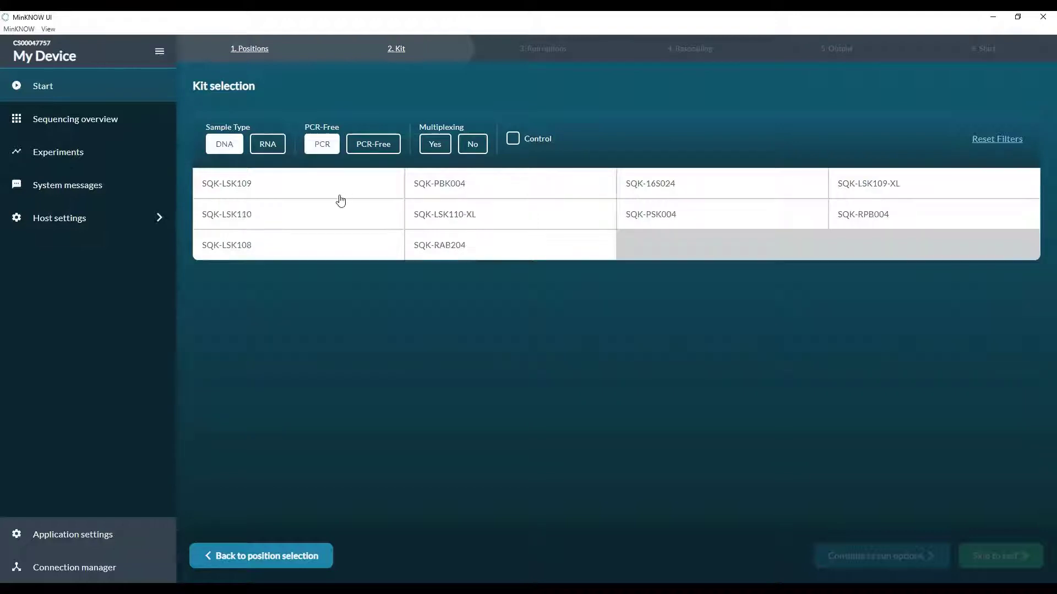
pyautogui.click(433, 144)
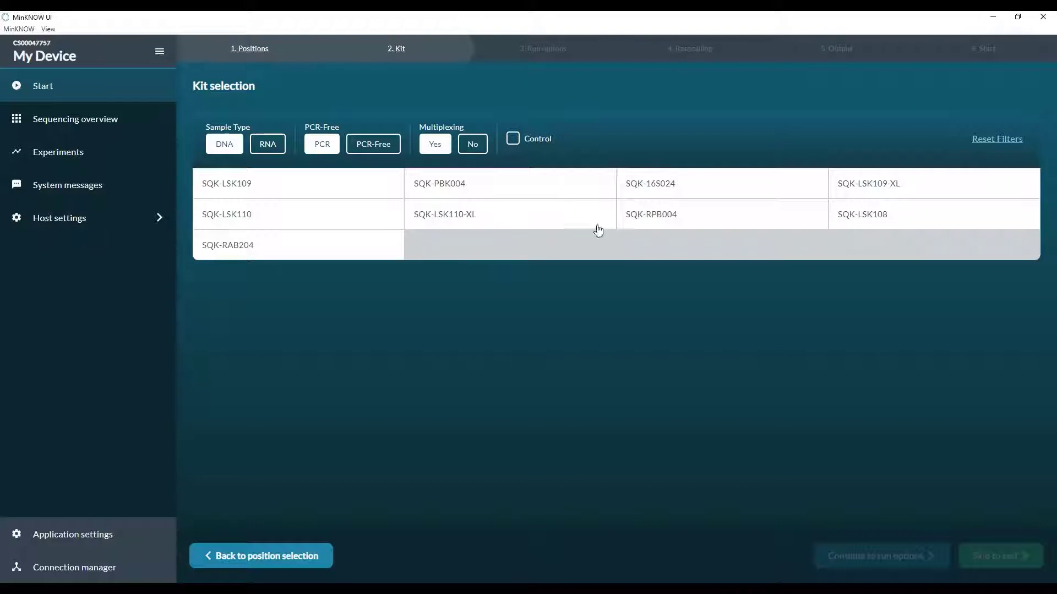
pyautogui.click(666, 220)
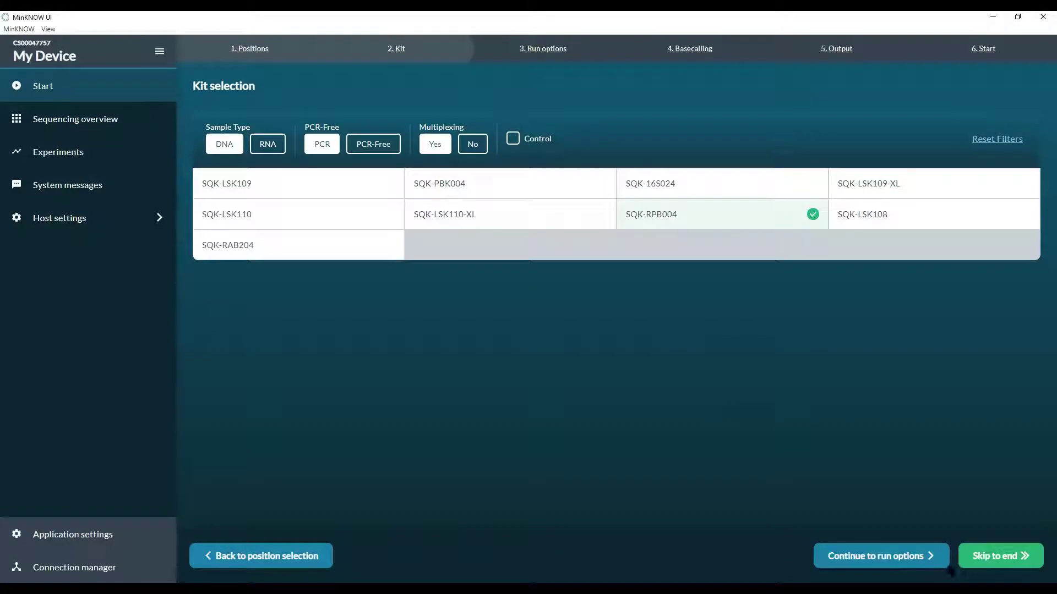
pyautogui.click(886, 560)
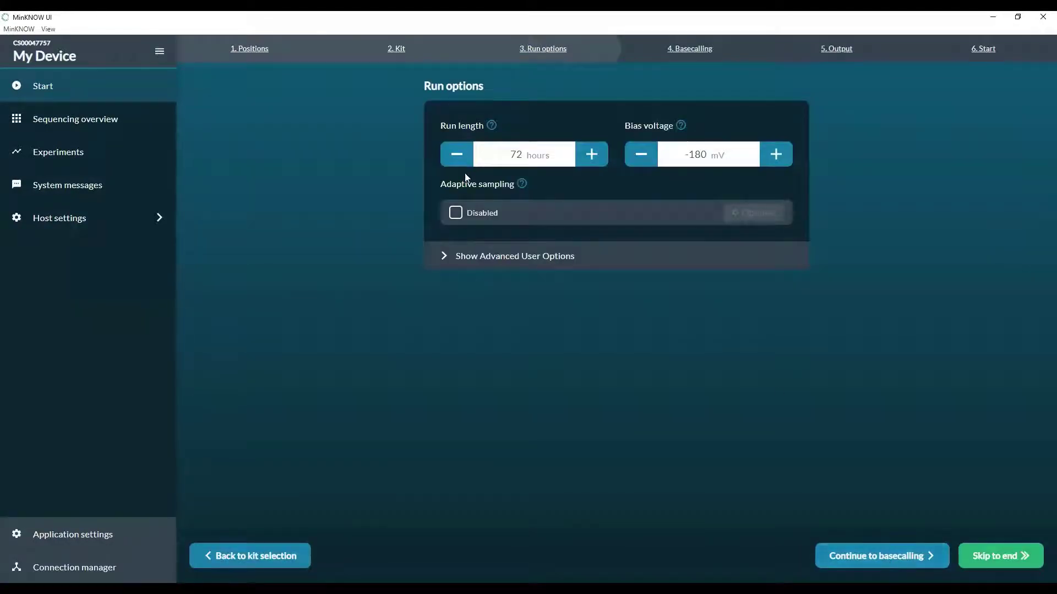
# - Set the run length to 48 hours and proceed past basecalling to the output settings
pyautogui.doubleClick(510, 156)
pyautogui.write('48')
pyautogui.click(903, 556)
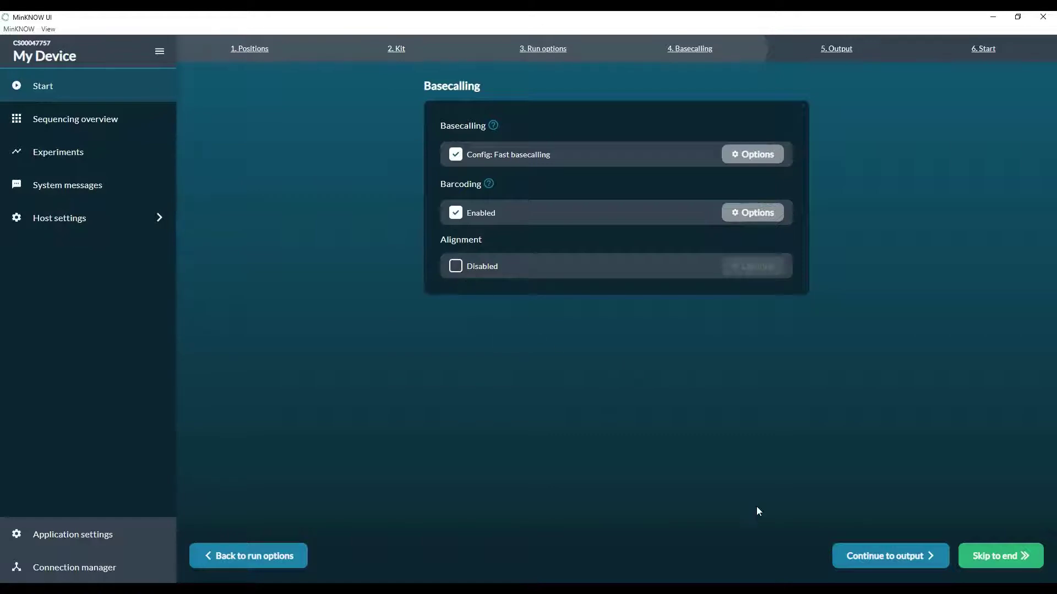
pyautogui.click(897, 561)
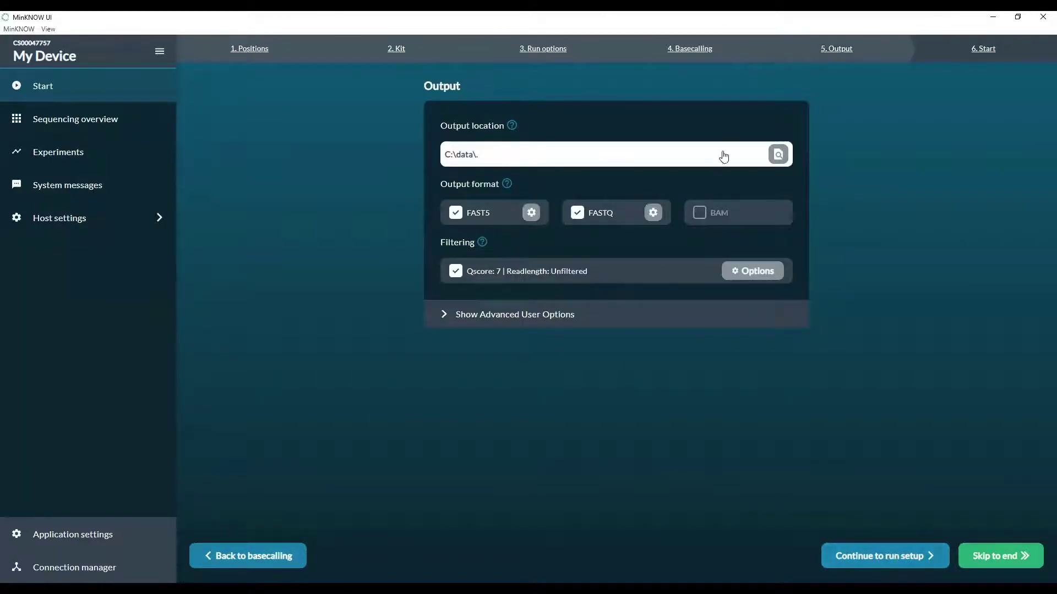
# - Create the folder TB_TBA_RPB_14Sept21 in C:\data\TB_sequencing and choose it as the output location
pyautogui.click(779, 154)
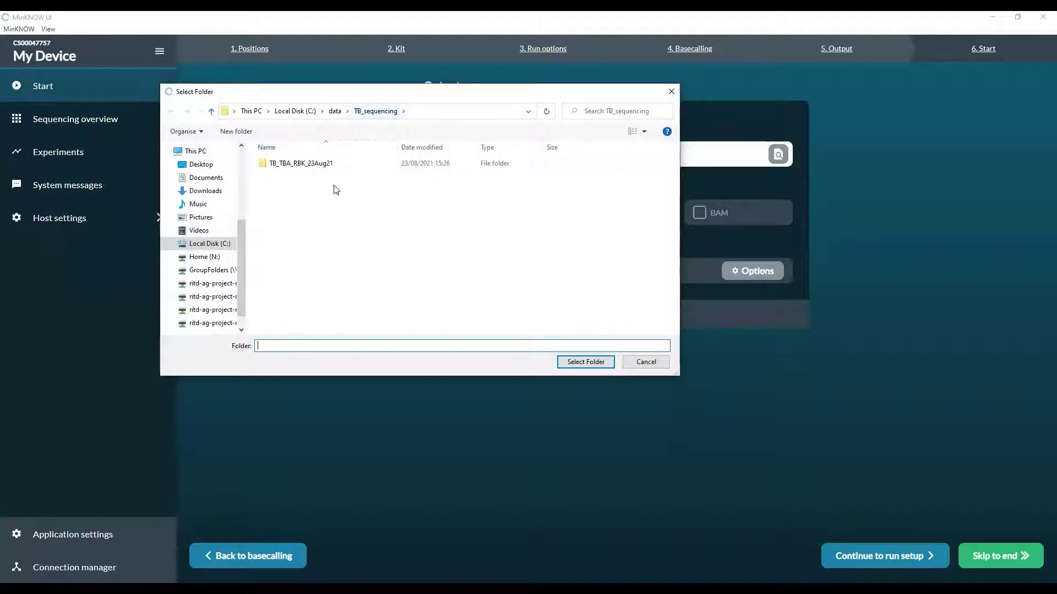
pyautogui.click(238, 131)
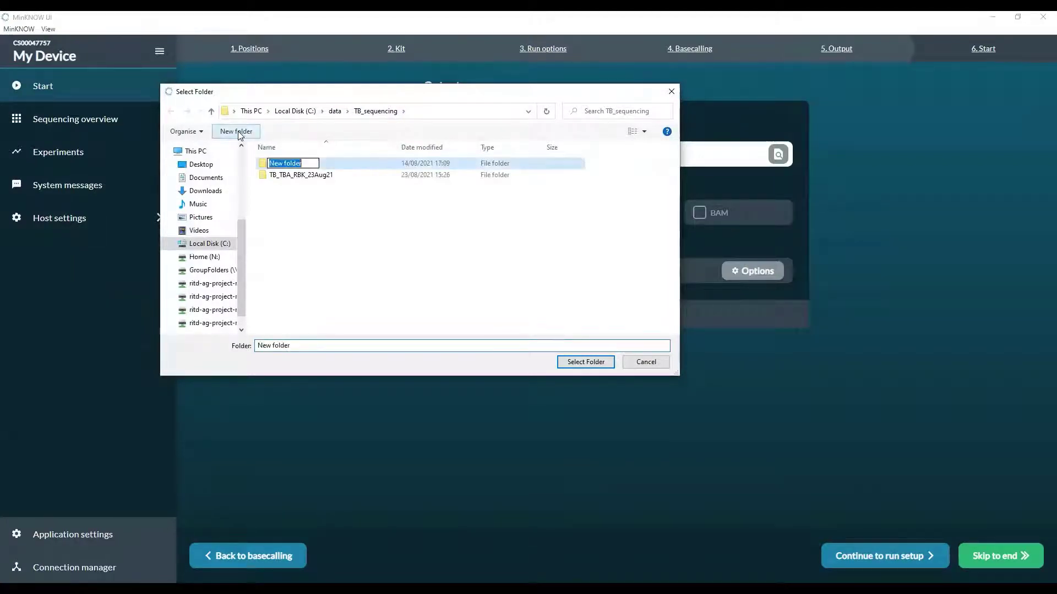
pyautogui.write('TB_')
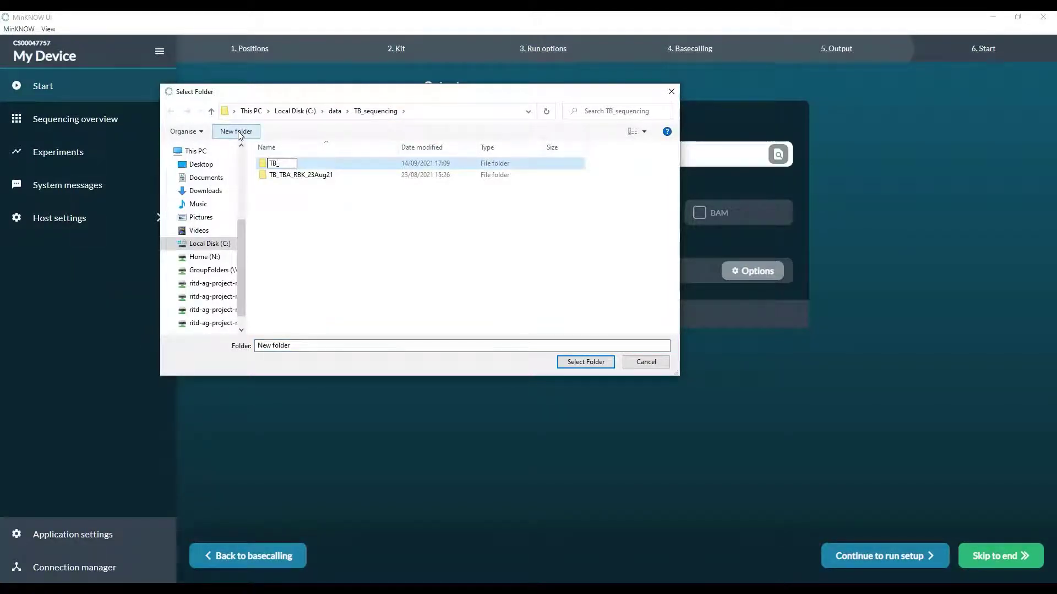
pyautogui.write('TBA_RPB_14Sept21')
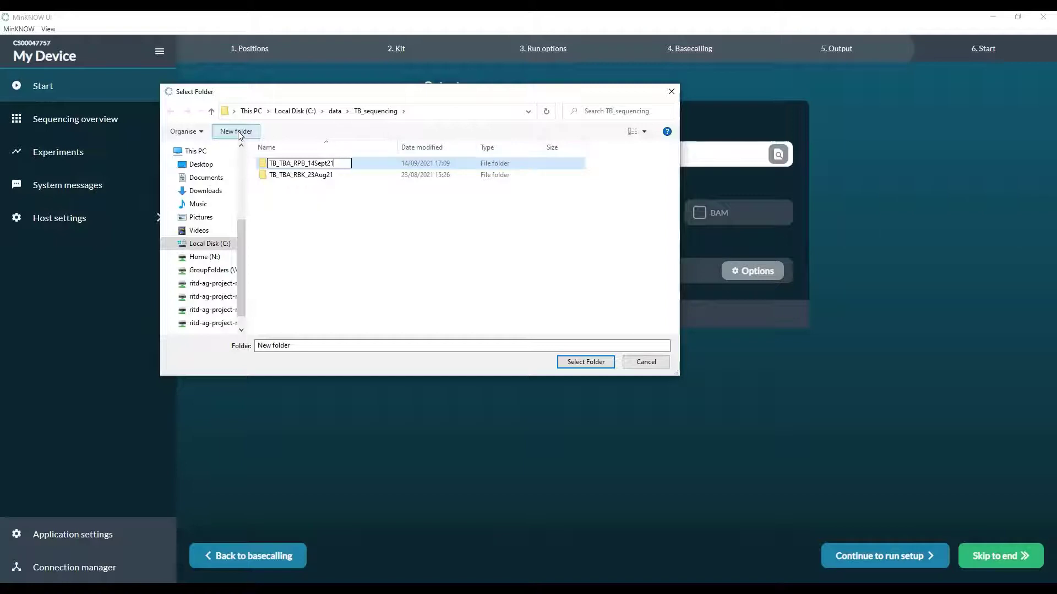
pyautogui.click(289, 236)
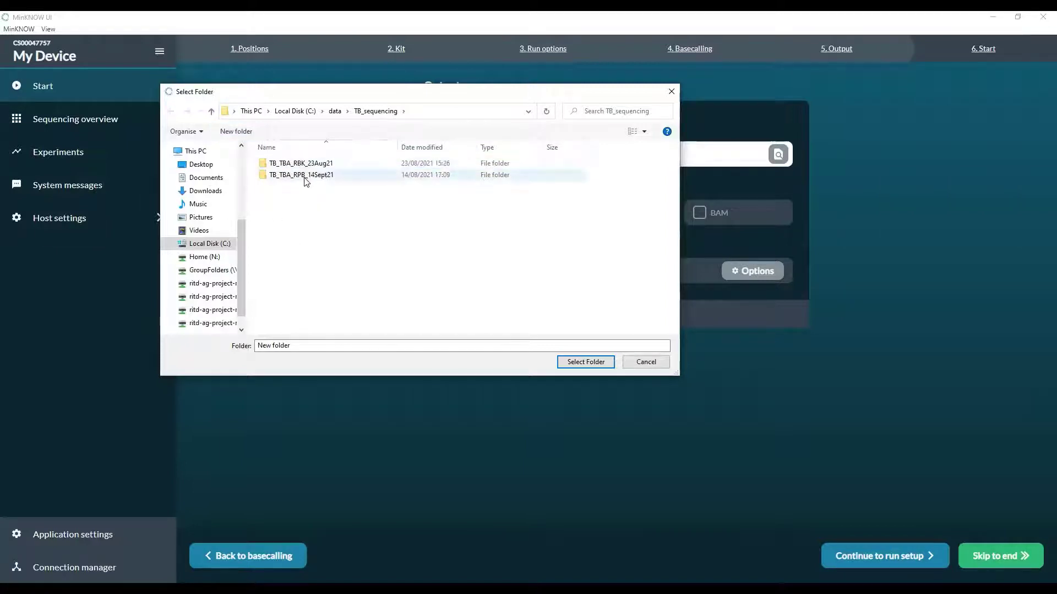
pyautogui.doubleClick(305, 176)
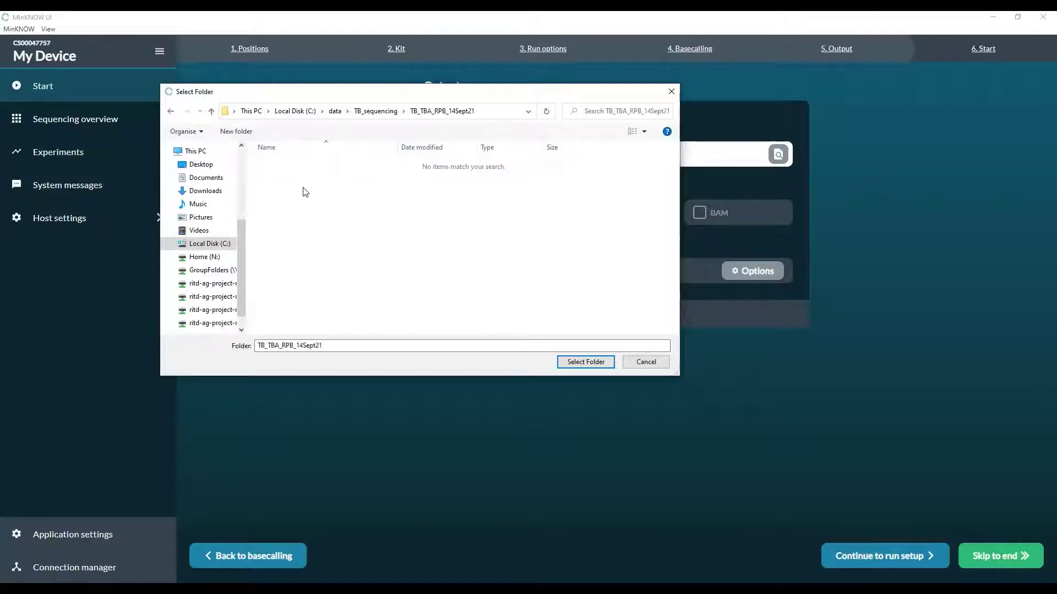
pyautogui.click(586, 361)
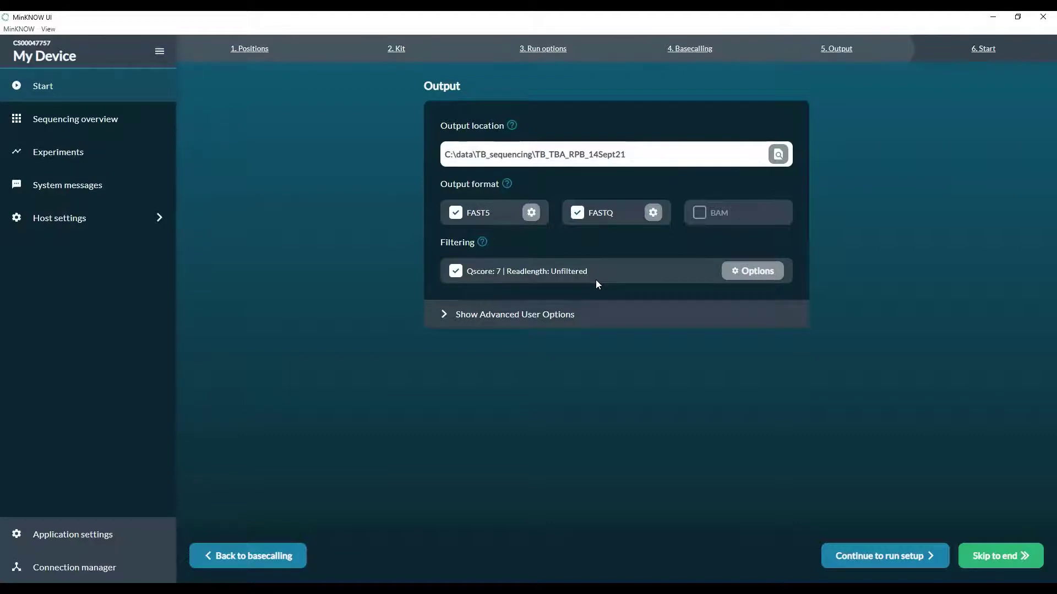
# - Continue to the run setup summary and start the sequencing run
pyautogui.moveTo(695, 218)
pyautogui.click(895, 559)
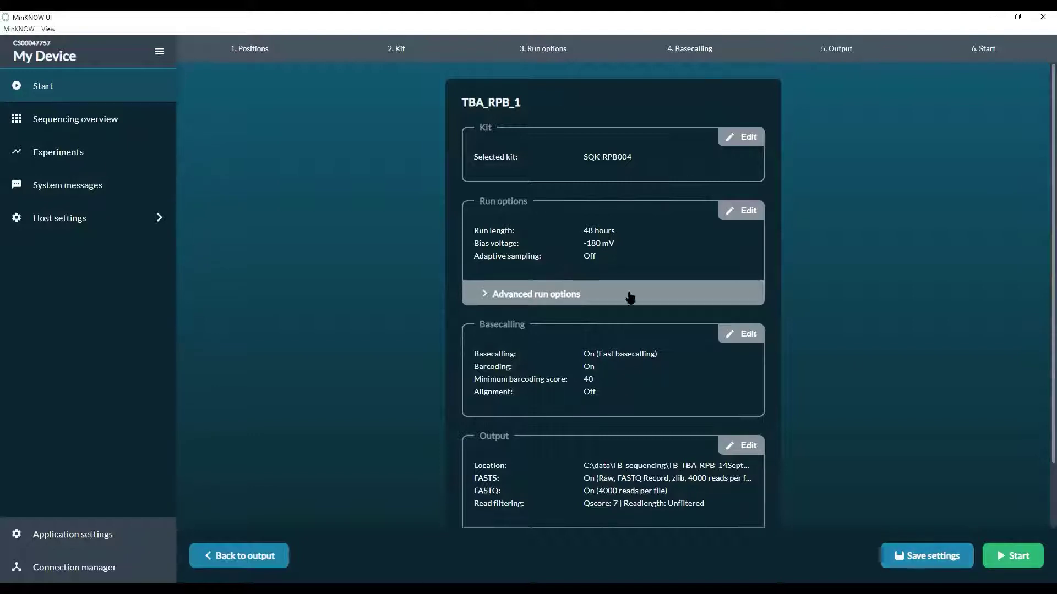
pyautogui.click(1015, 558)
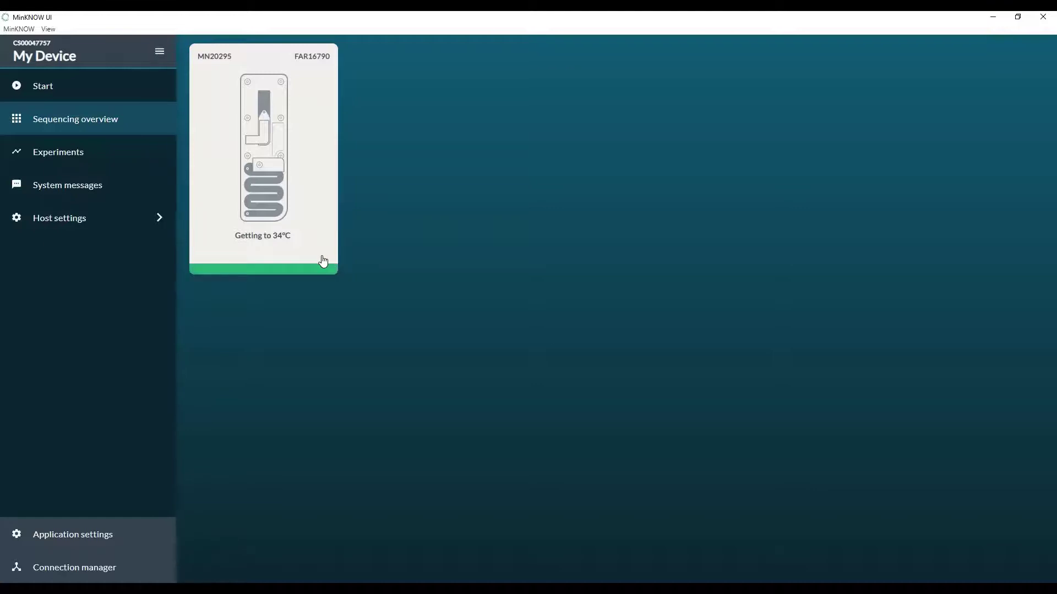
# - Open the running TBA_RPB_1 experiment and review its position details, channel states, cumulative output and read length histogram
pyautogui.click(323, 262)
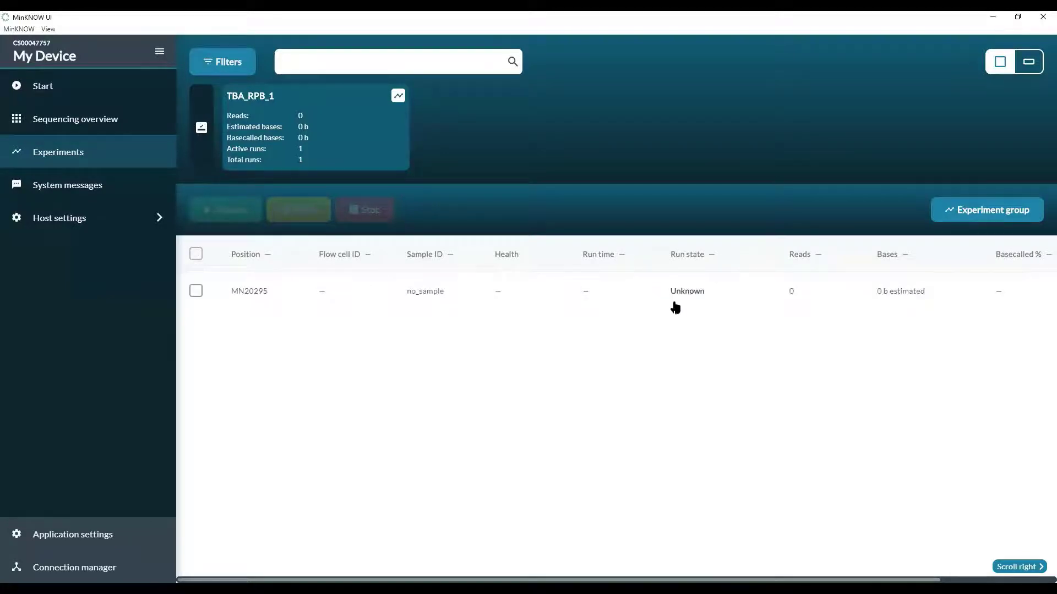
pyautogui.click(689, 296)
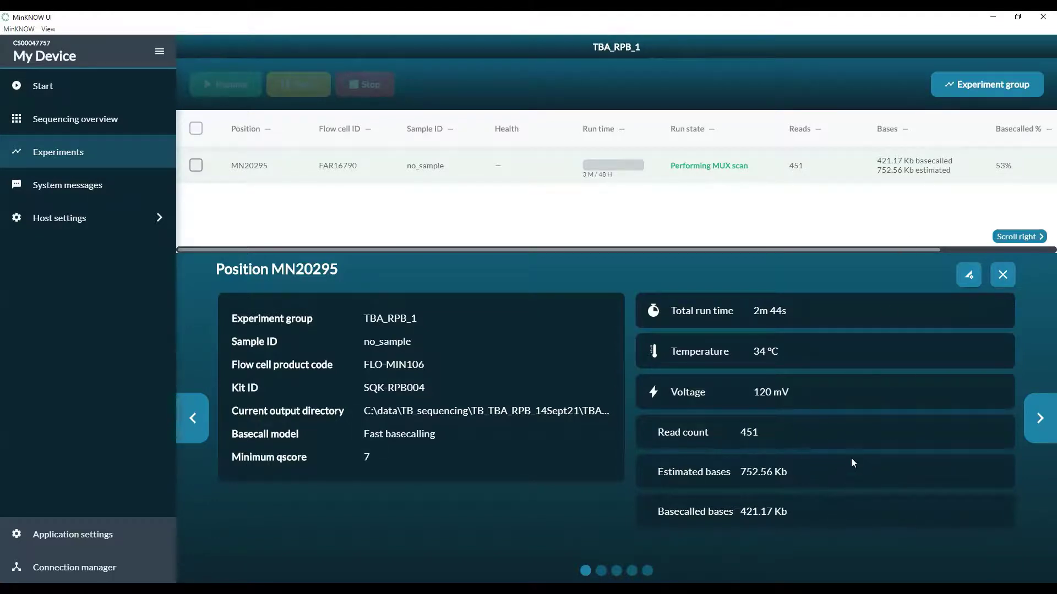
pyautogui.click(1041, 420)
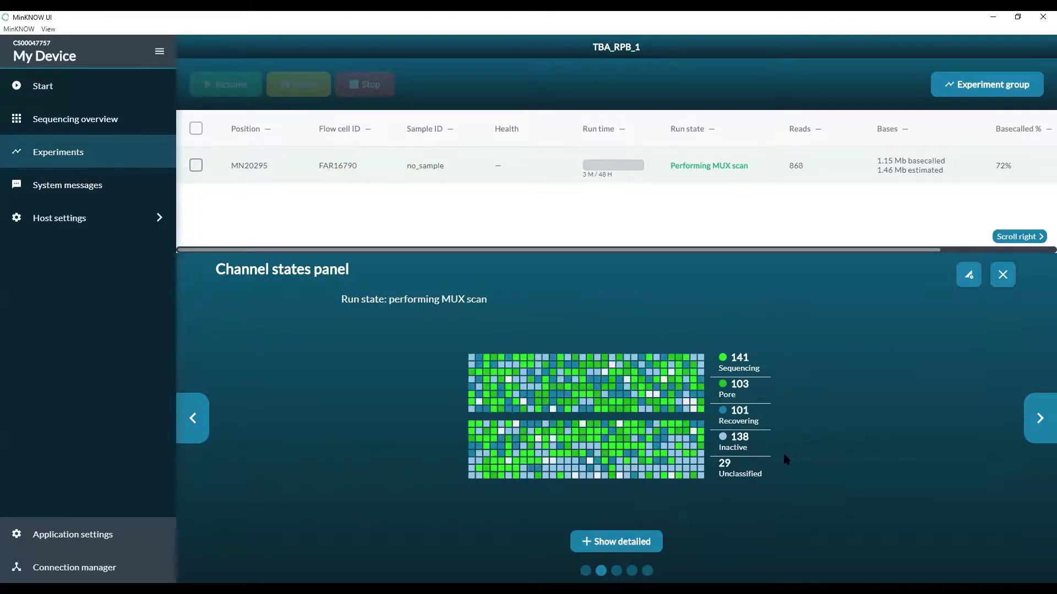
pyautogui.click(1041, 419)
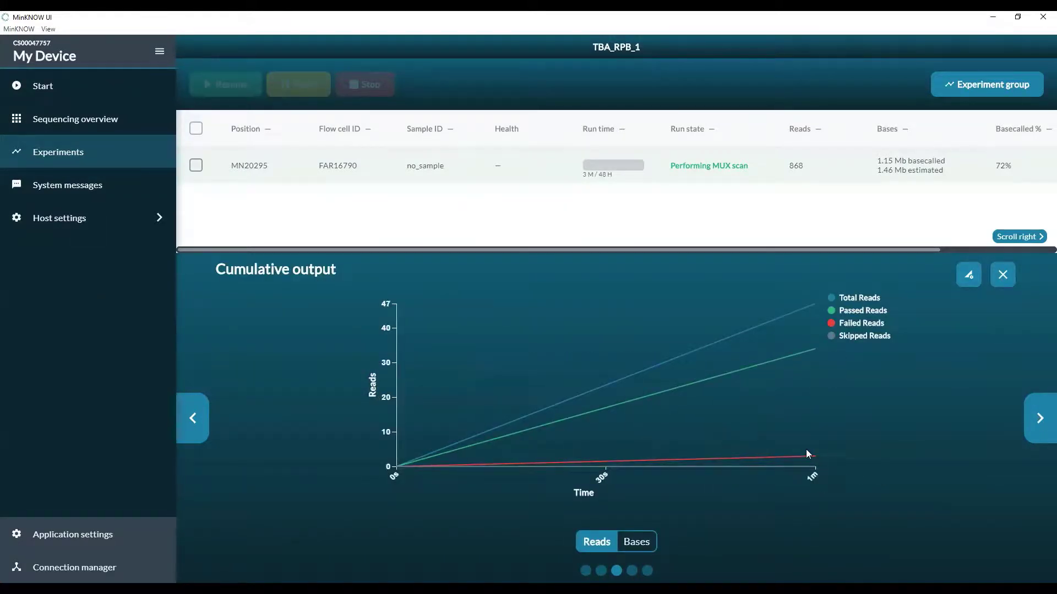
pyautogui.moveTo(804, 456)
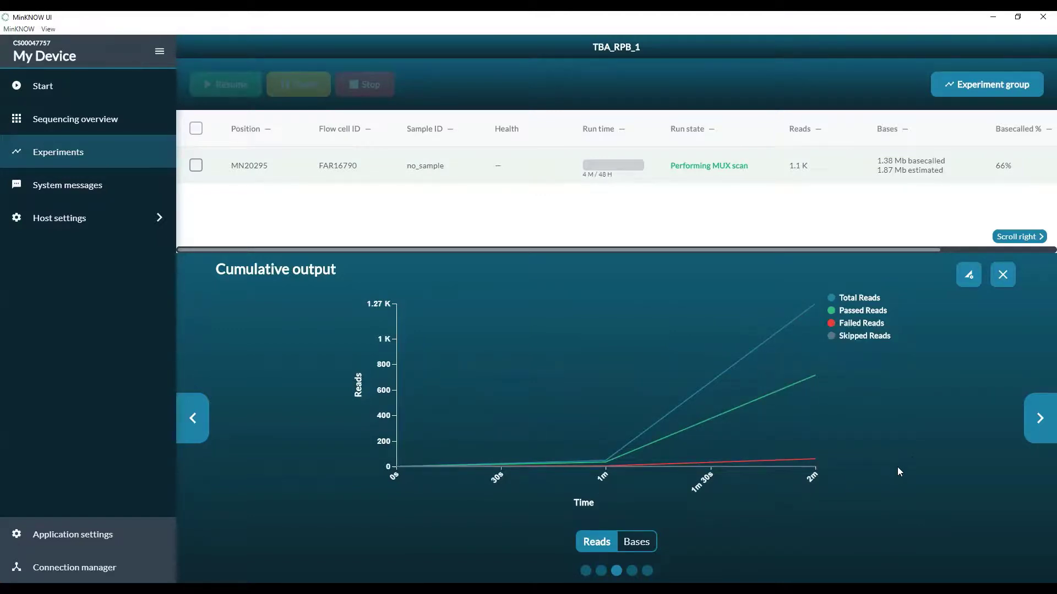
pyautogui.click(1037, 419)
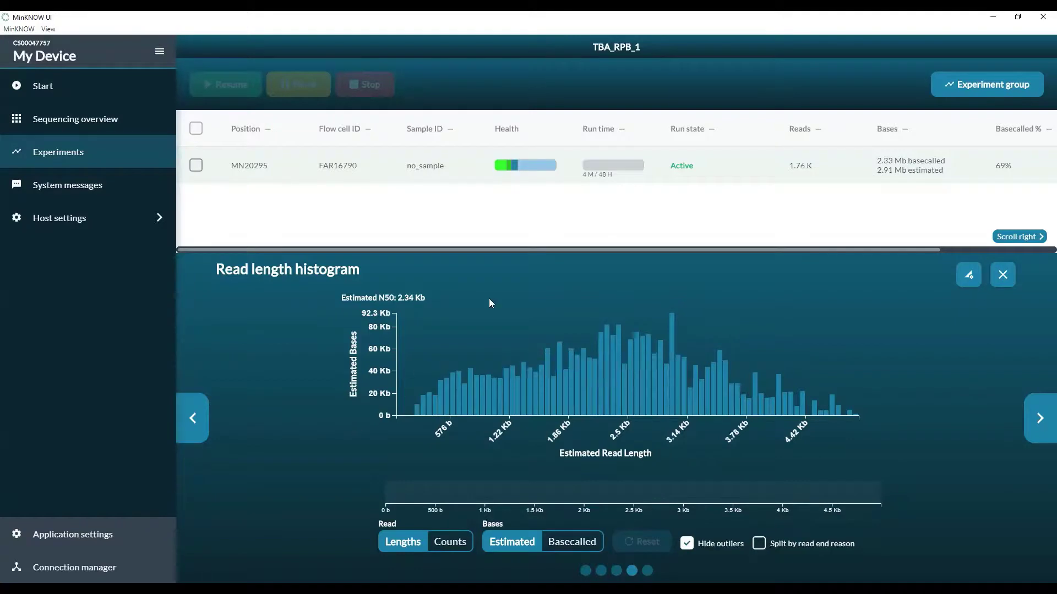
pyautogui.moveTo(524, 378)
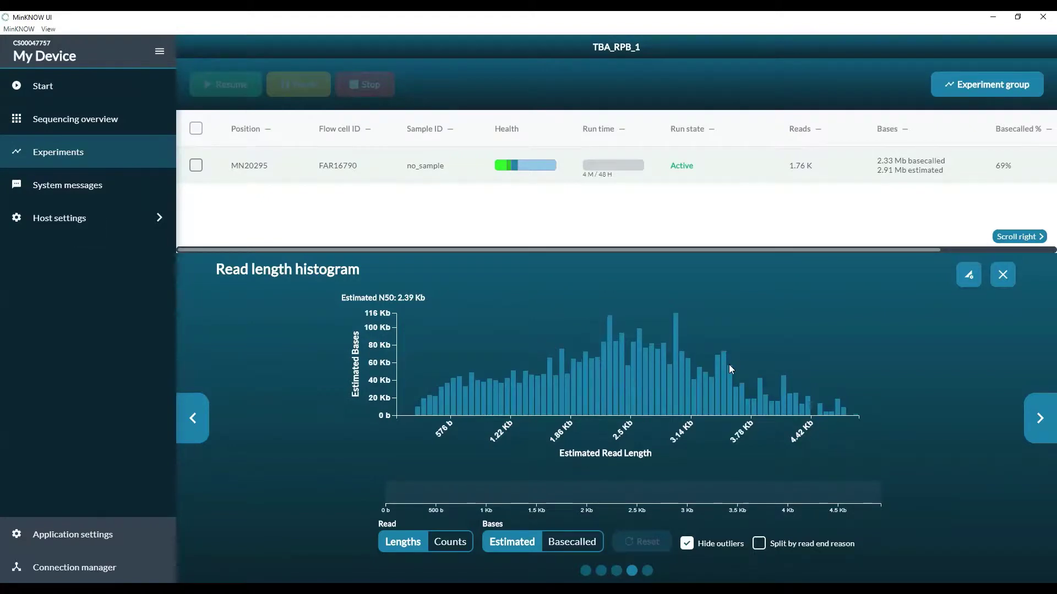
# - Examine the barcode hits chart by reads and by bases, and with failed reads shown temporarily
pyautogui.click(1039, 419)
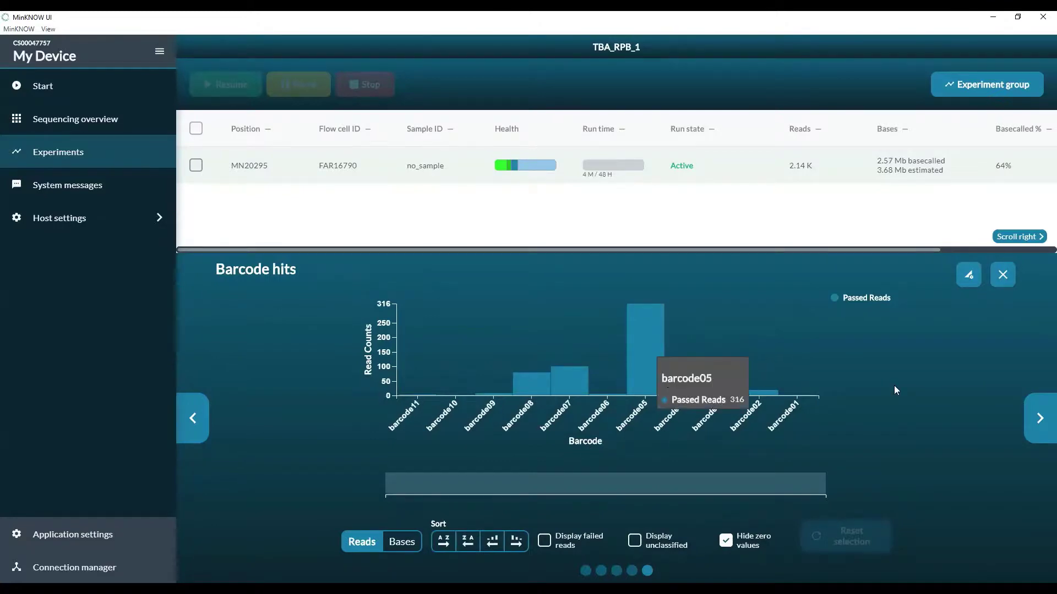
pyautogui.moveTo(418, 388)
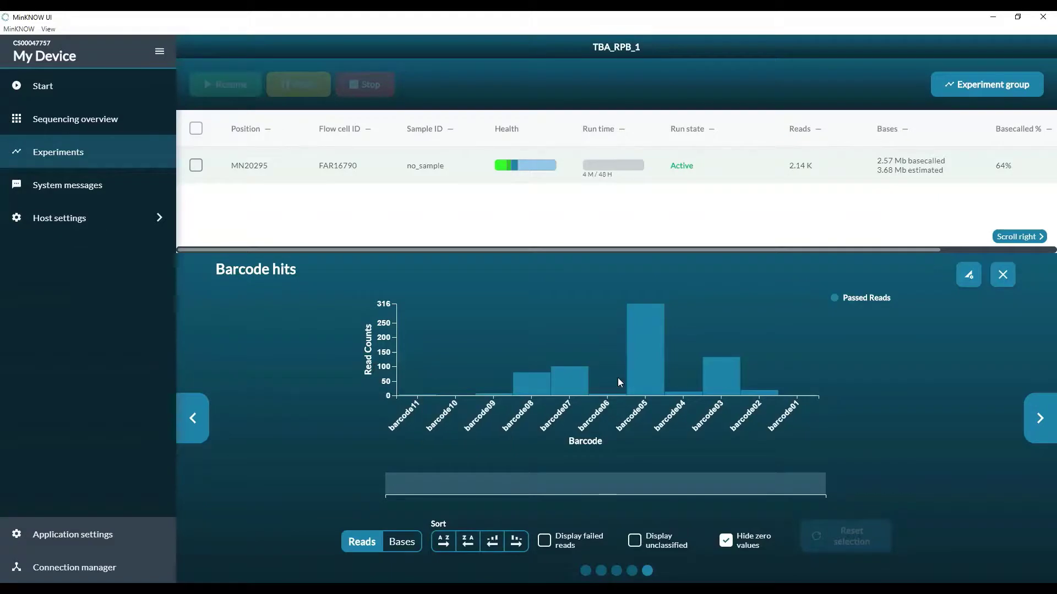
pyautogui.moveTo(803, 384)
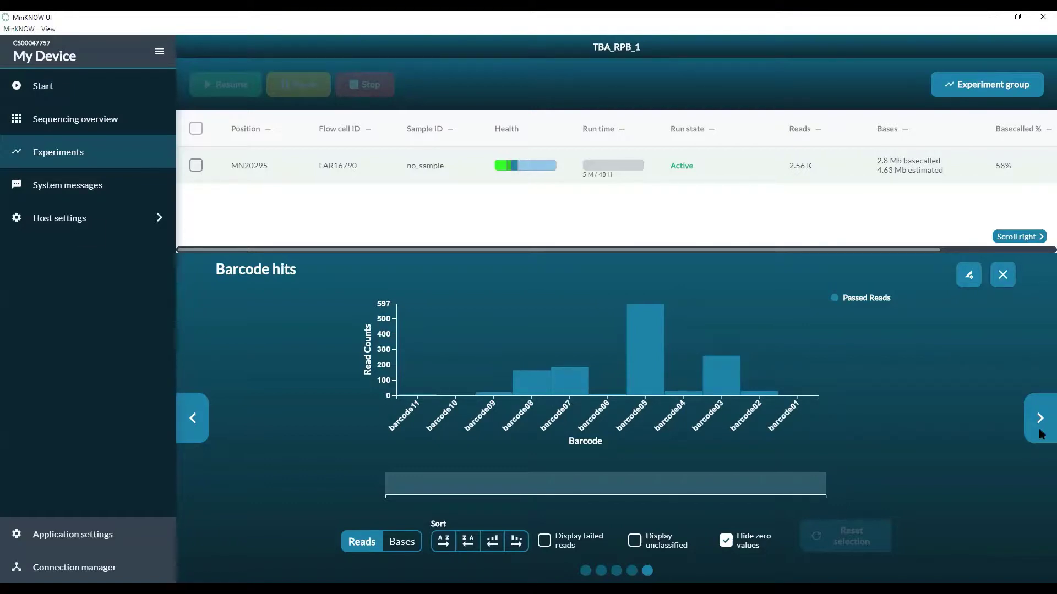
pyautogui.click(402, 542)
pyautogui.click(370, 543)
pyautogui.click(544, 542)
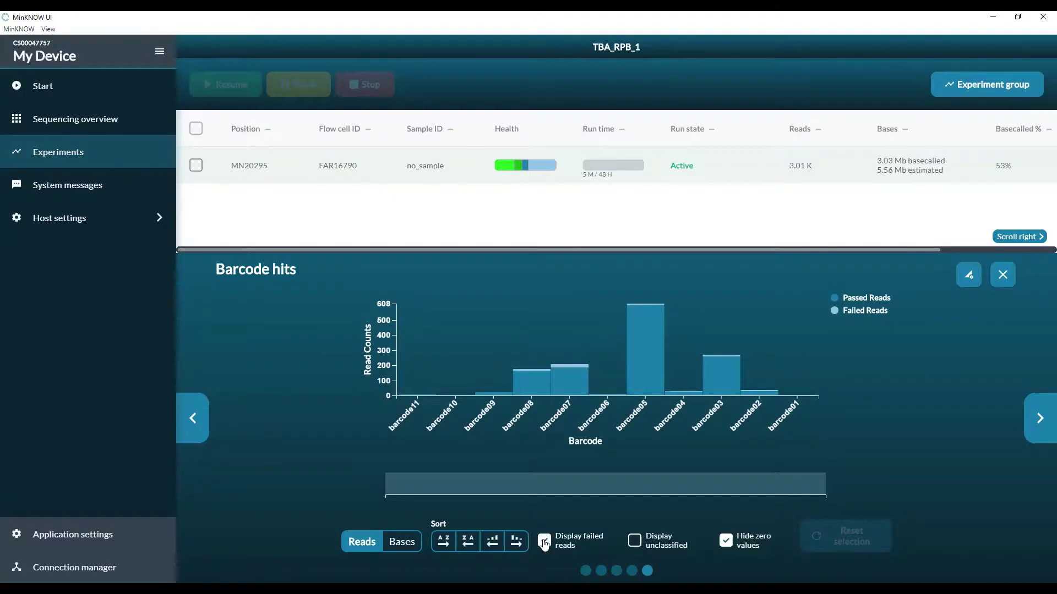
pyautogui.click(543, 542)
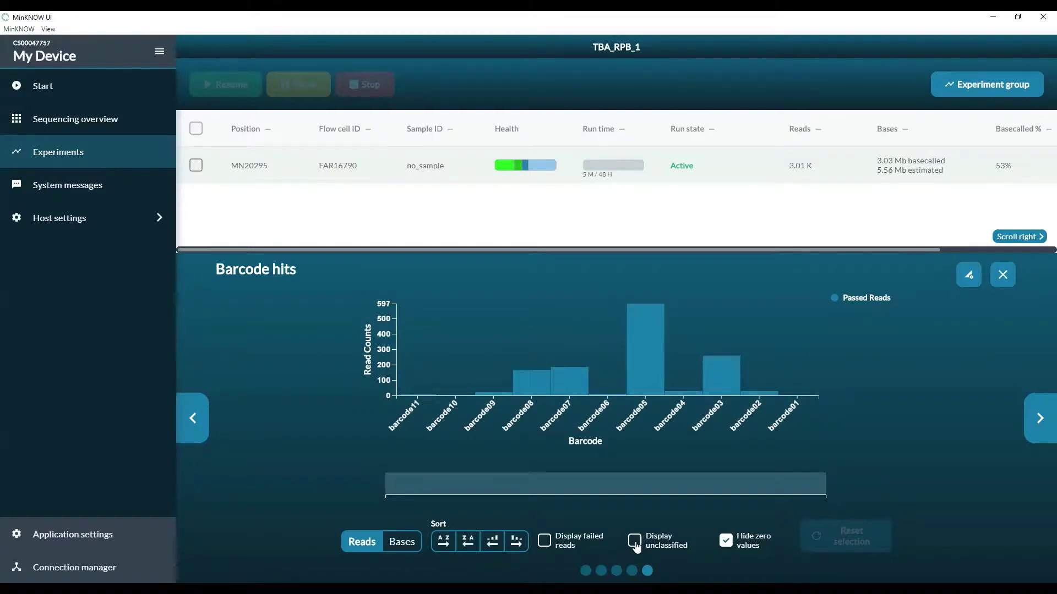
# - Examine the barcode hits with unclassified reads and zero-value barcodes shown temporarily
pyautogui.click(635, 543)
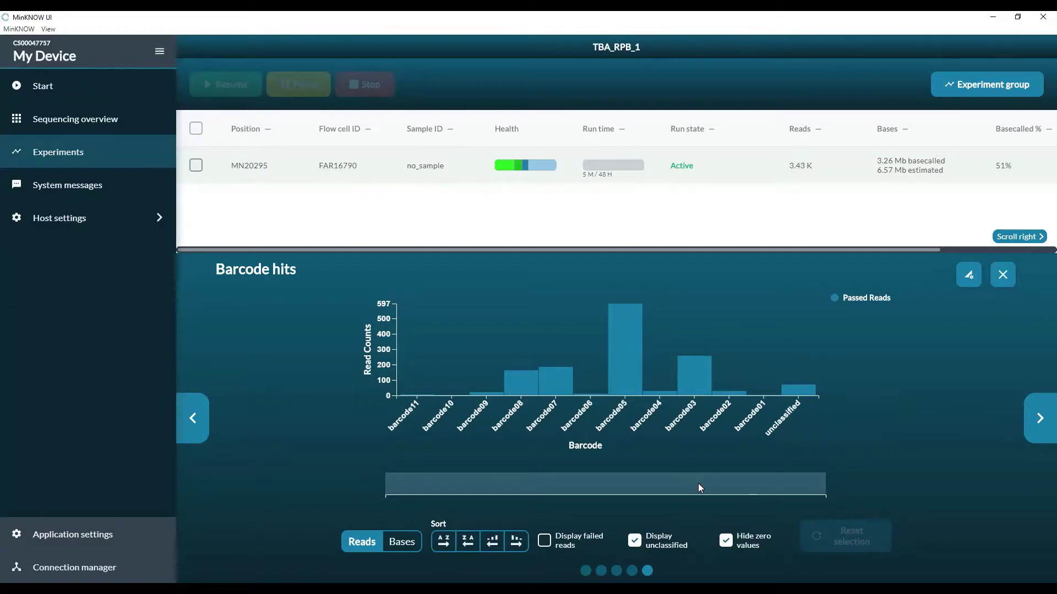
pyautogui.click(634, 541)
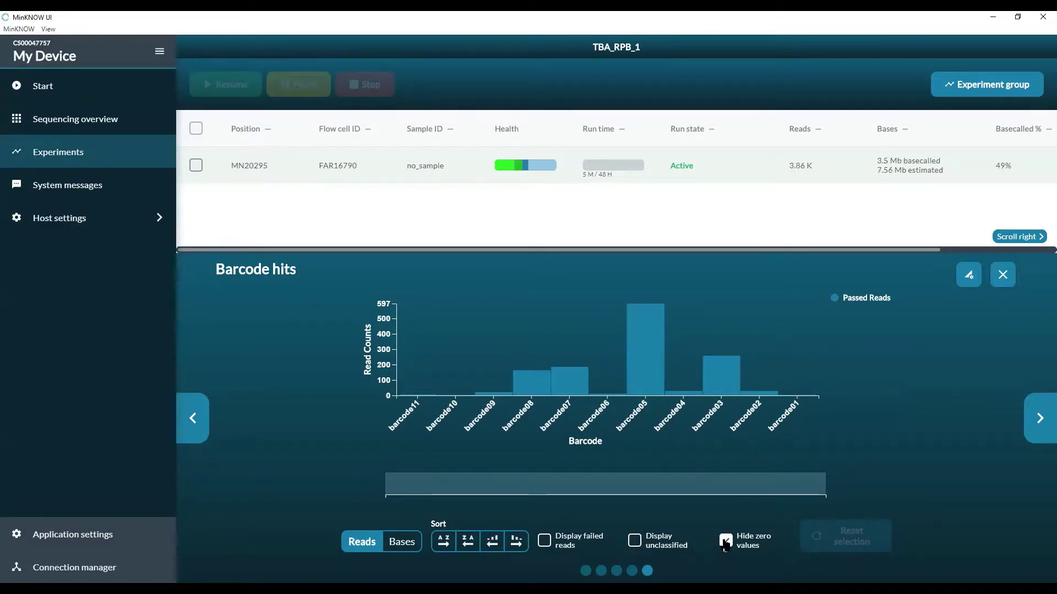
pyautogui.click(725, 541)
pyautogui.click(726, 542)
pyautogui.click(725, 542)
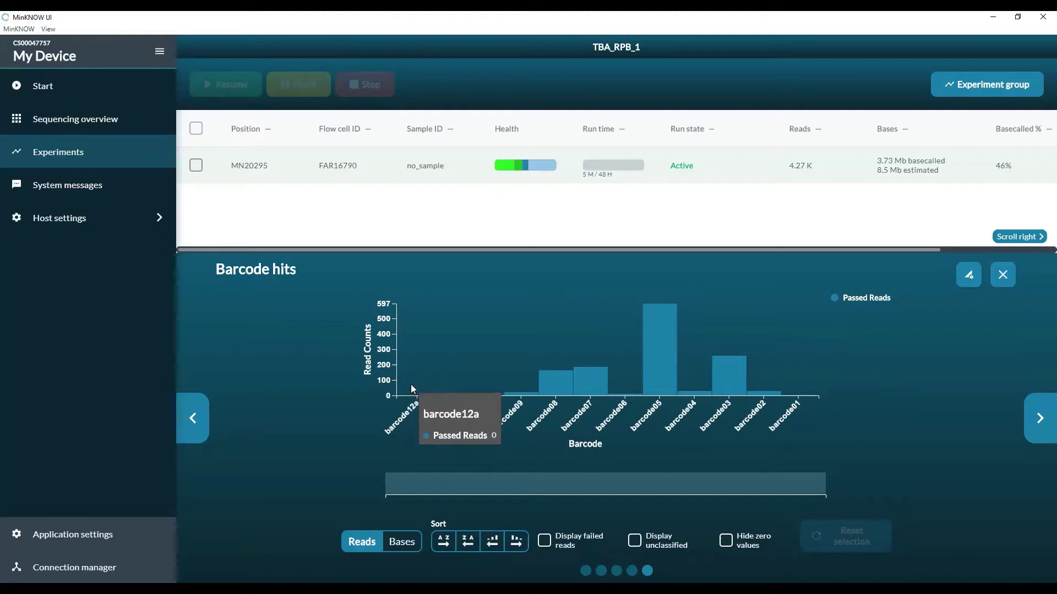
pyautogui.click(726, 541)
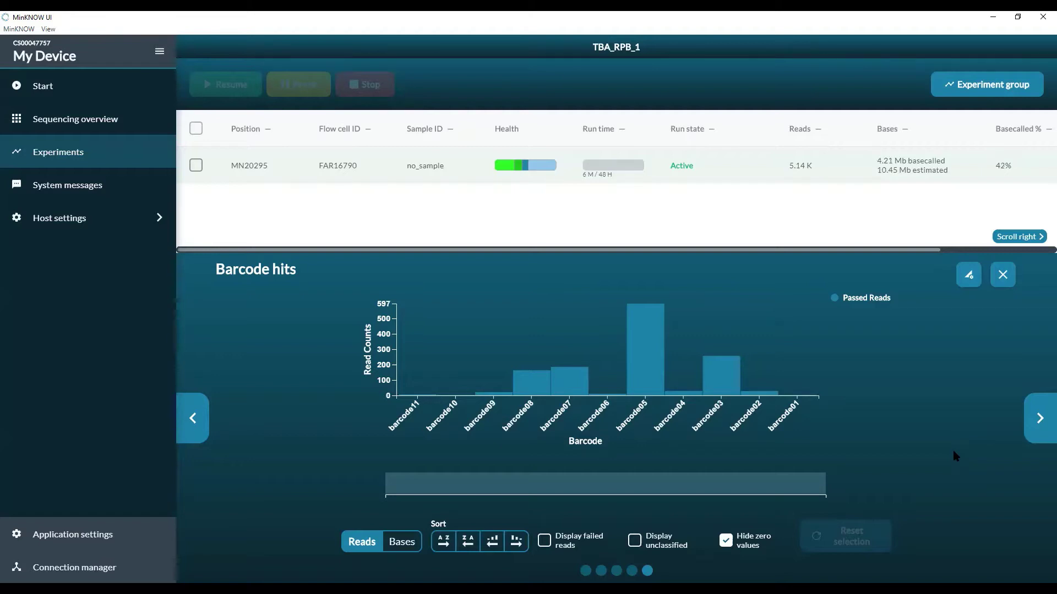
# - Go back to the channel states view and check the sequencing share in the flow cell's health bar
pyautogui.moveTo(651, 377)
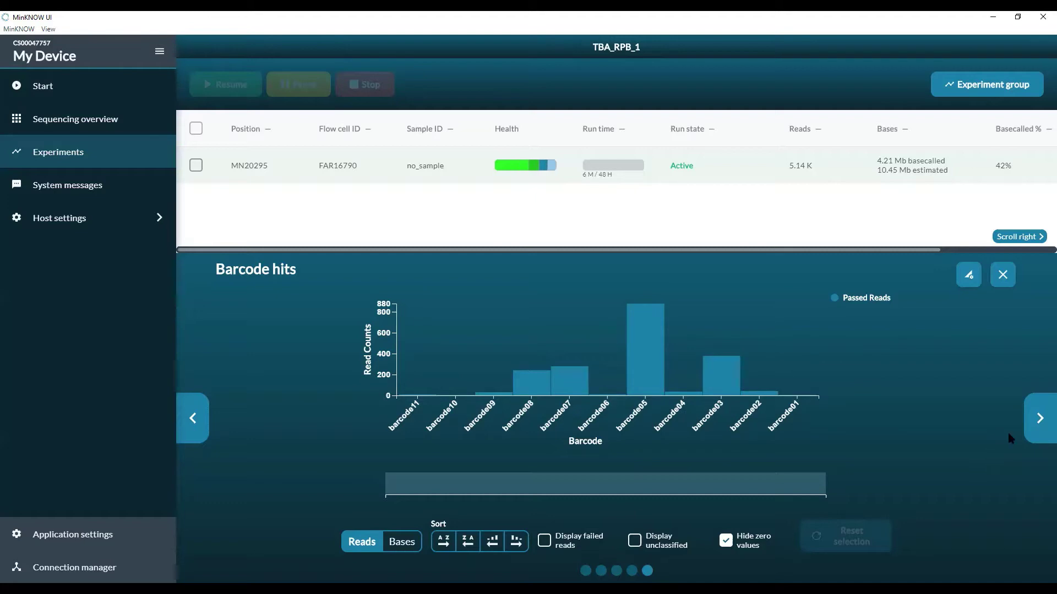
pyautogui.click(1038, 421)
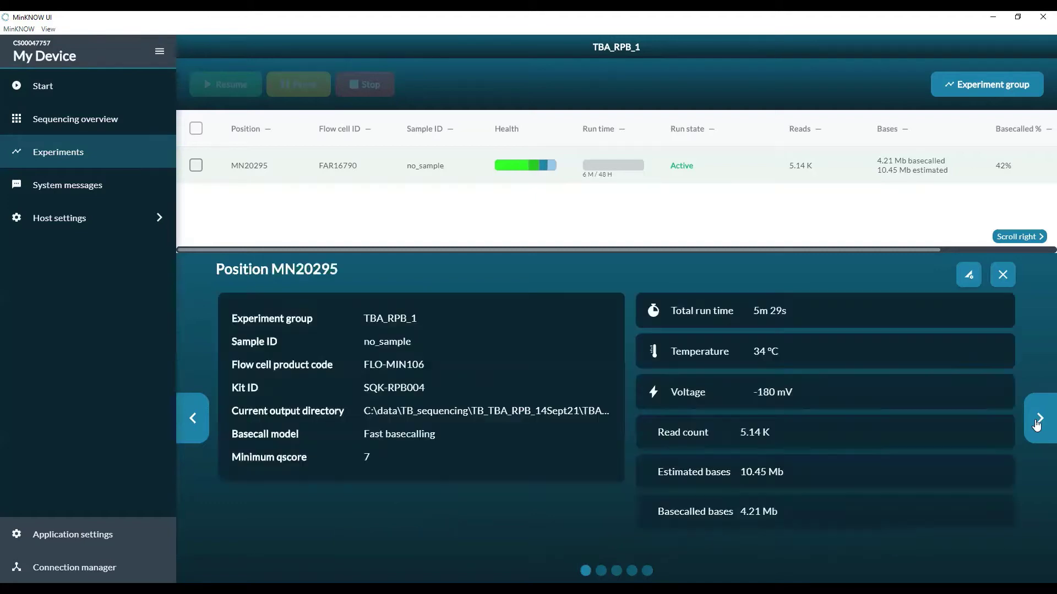
pyautogui.click(1036, 423)
pyautogui.moveTo(517, 168)
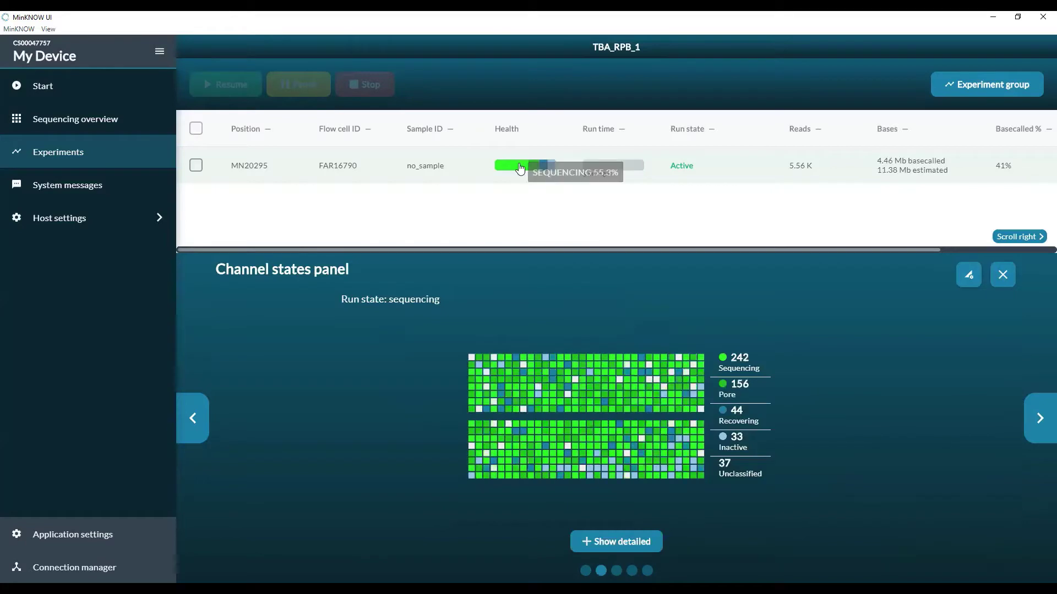